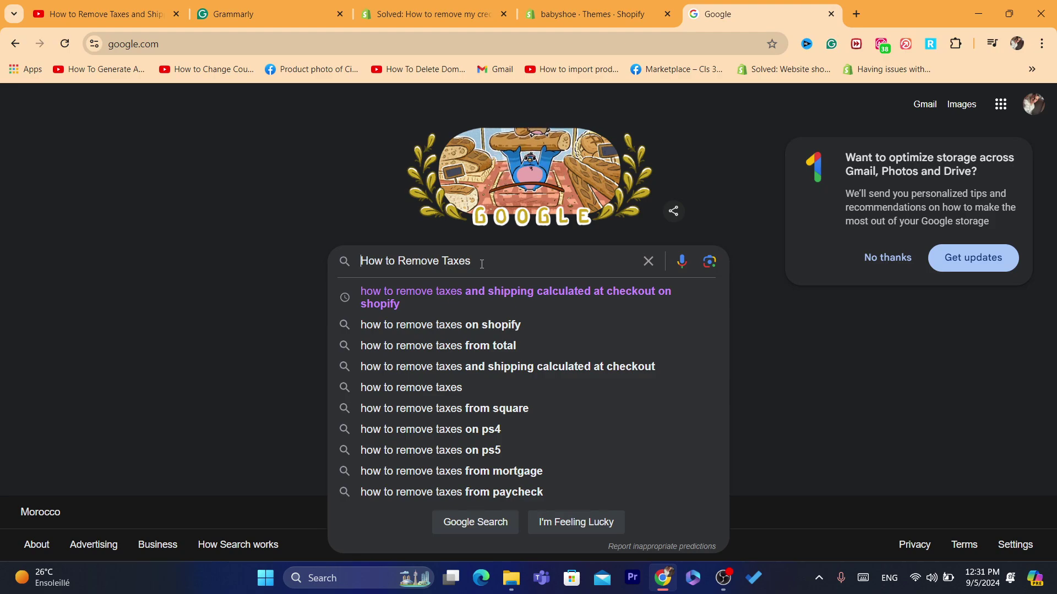
# - Go to shopify.com and log in to the babyshoe store admin
pyautogui.click(405, 42)
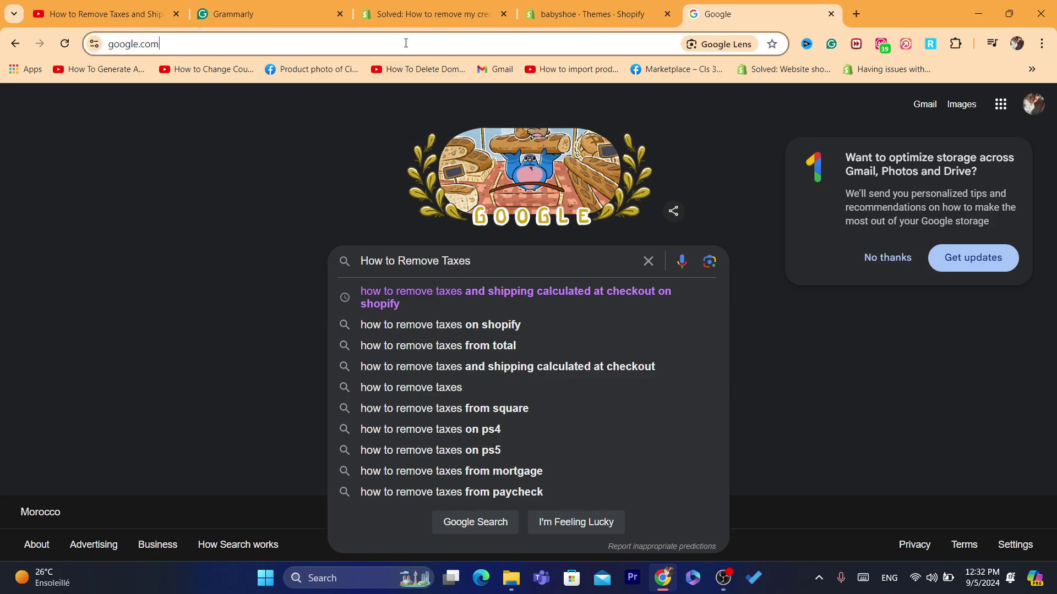
pyautogui.write('s')
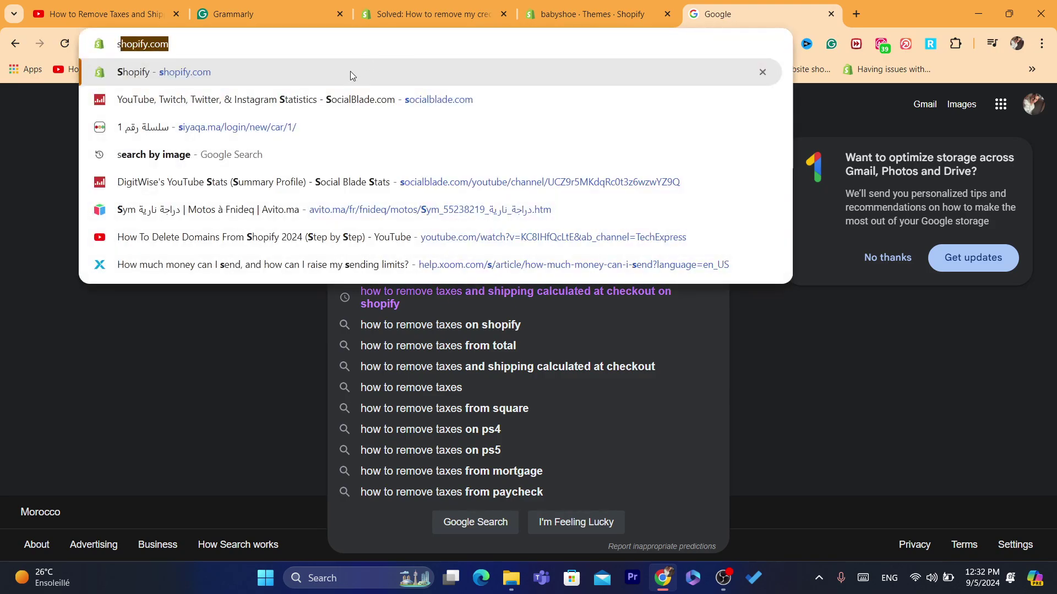
pyautogui.click(350, 72)
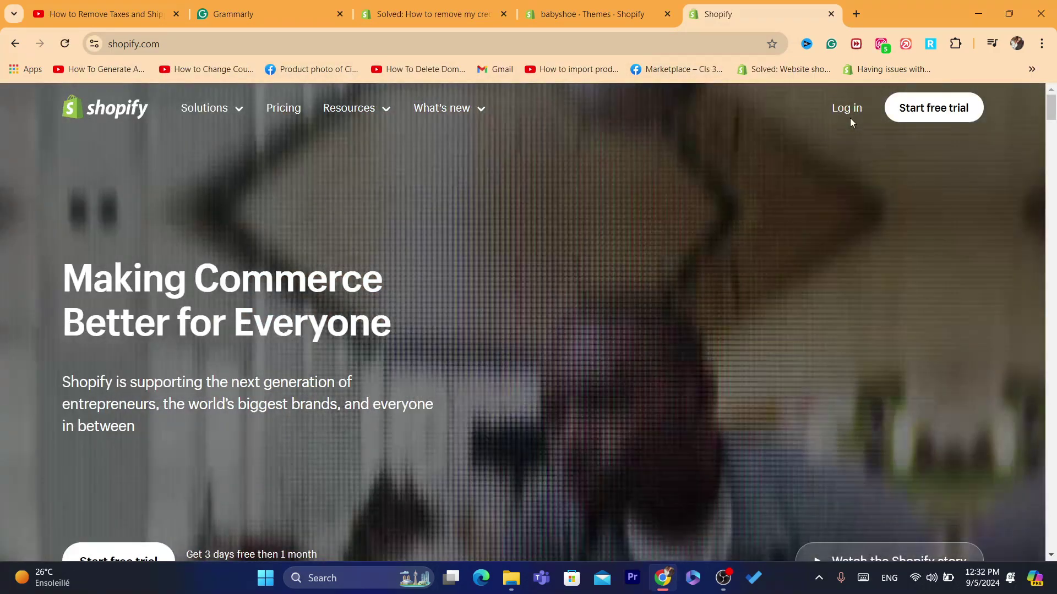
pyautogui.click(849, 118)
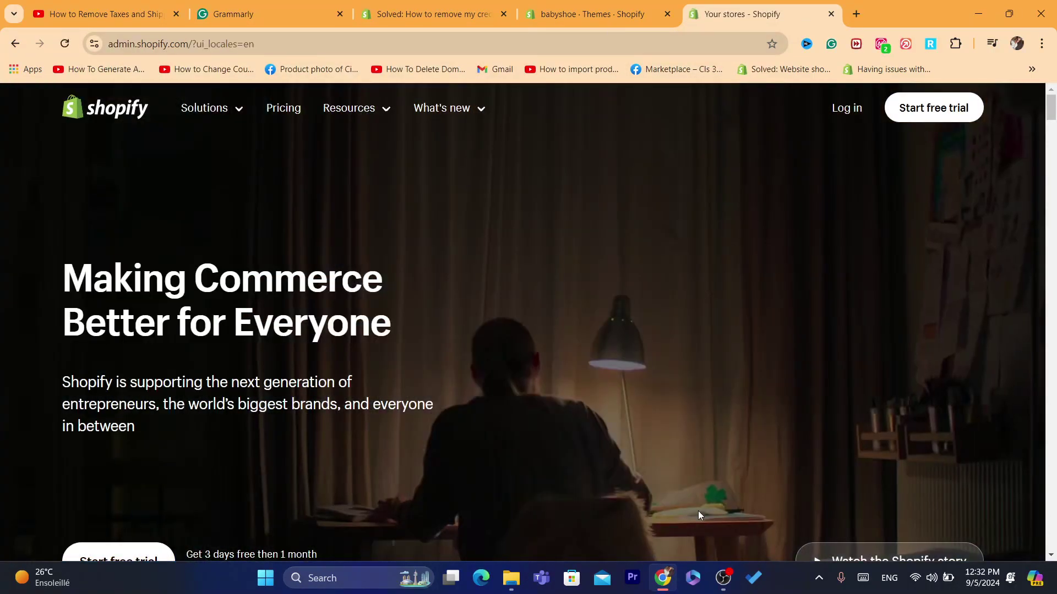
pyautogui.click(722, 577)
# - Open Settings and go to the Taxes and duties page listing the regional tax settings
pyautogui.moveTo(680, 574)
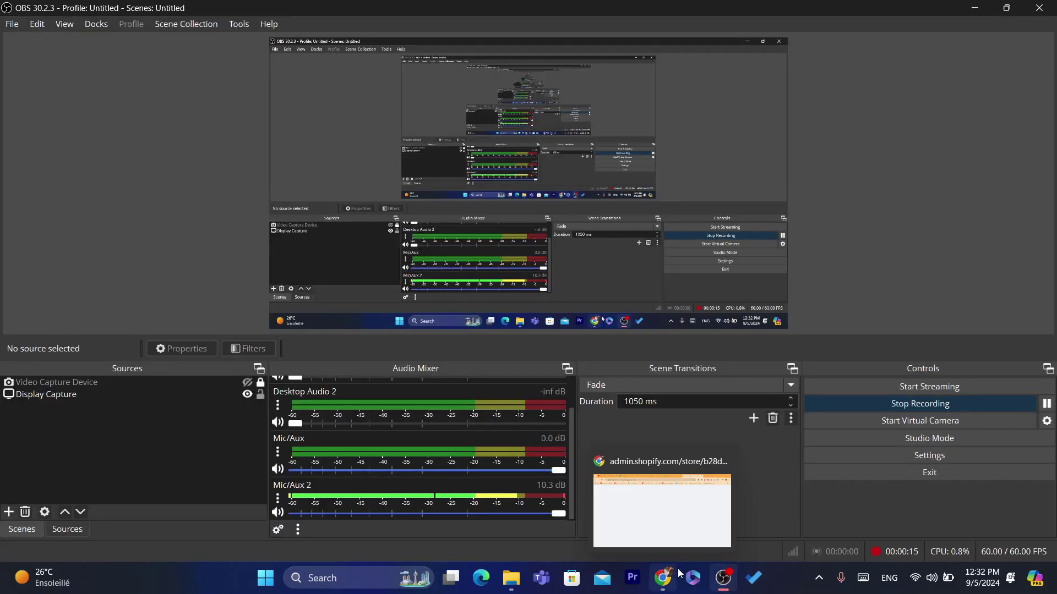
pyautogui.click(606, 460)
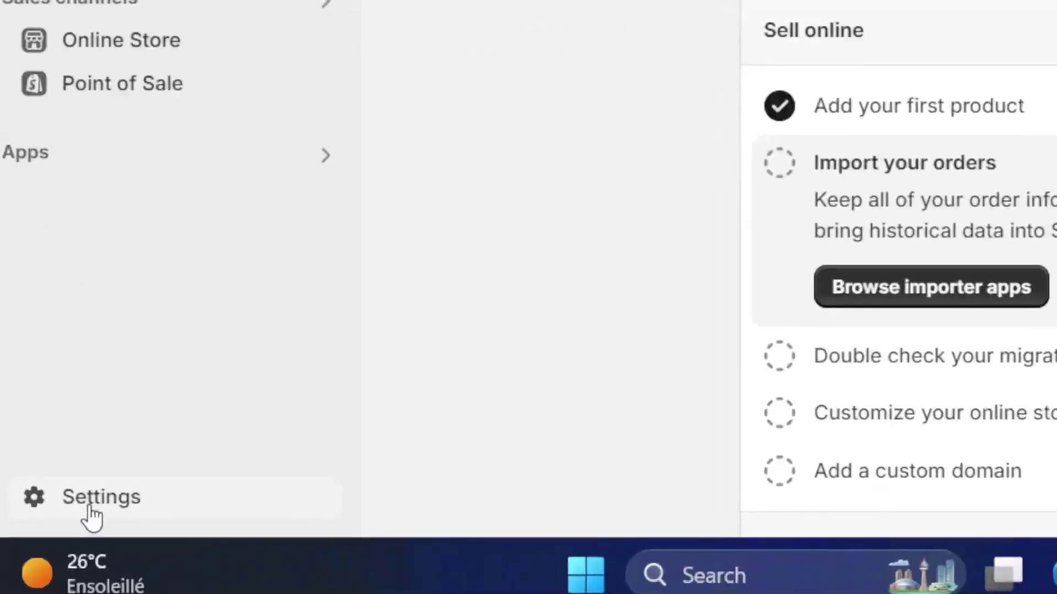
pyautogui.click(46, 551)
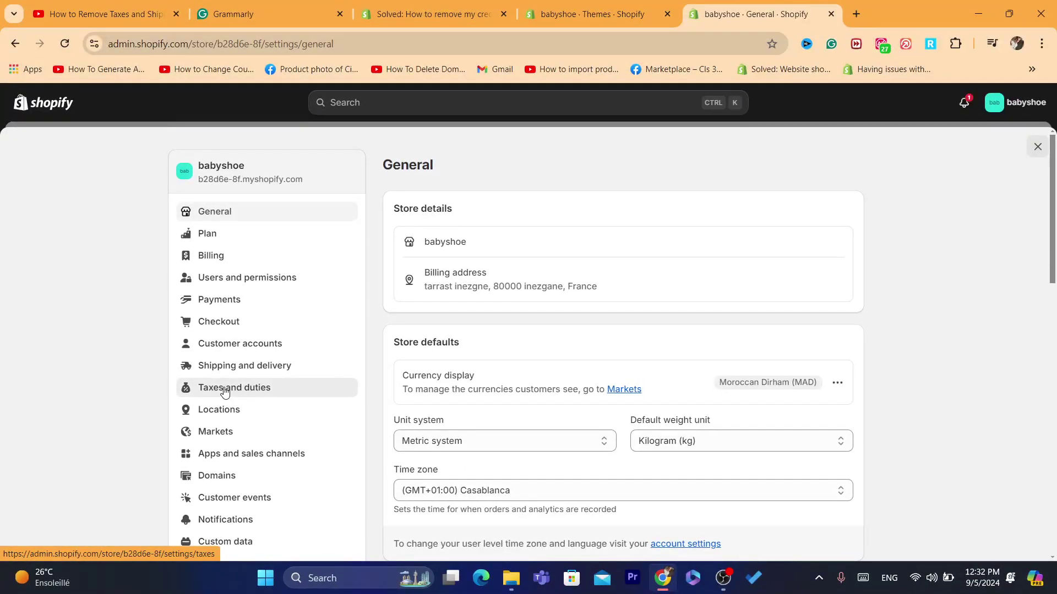
pyautogui.click(224, 391)
pyautogui.click(665, 573)
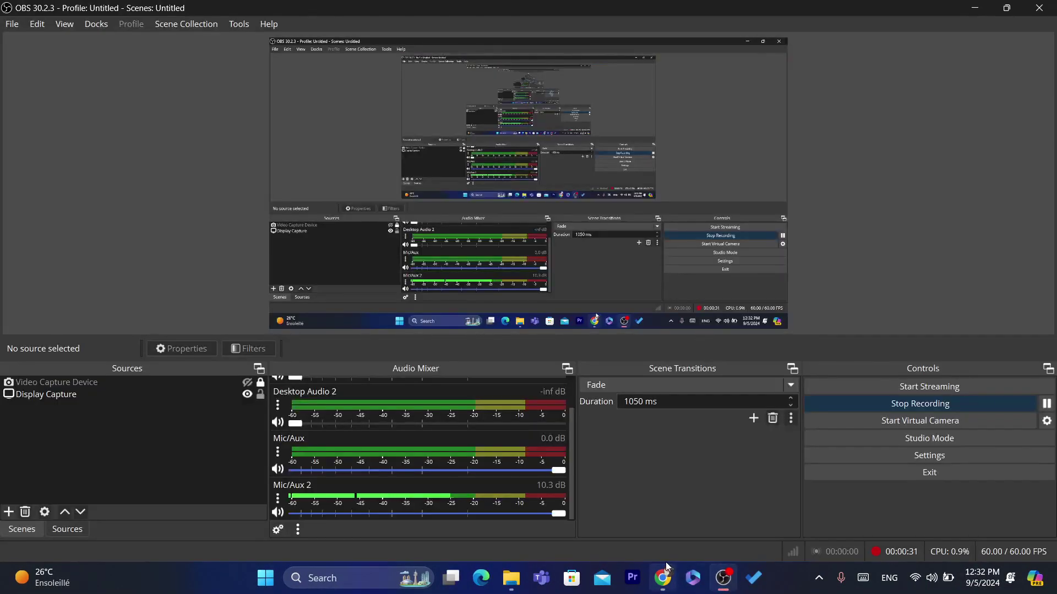
pyautogui.click(665, 573)
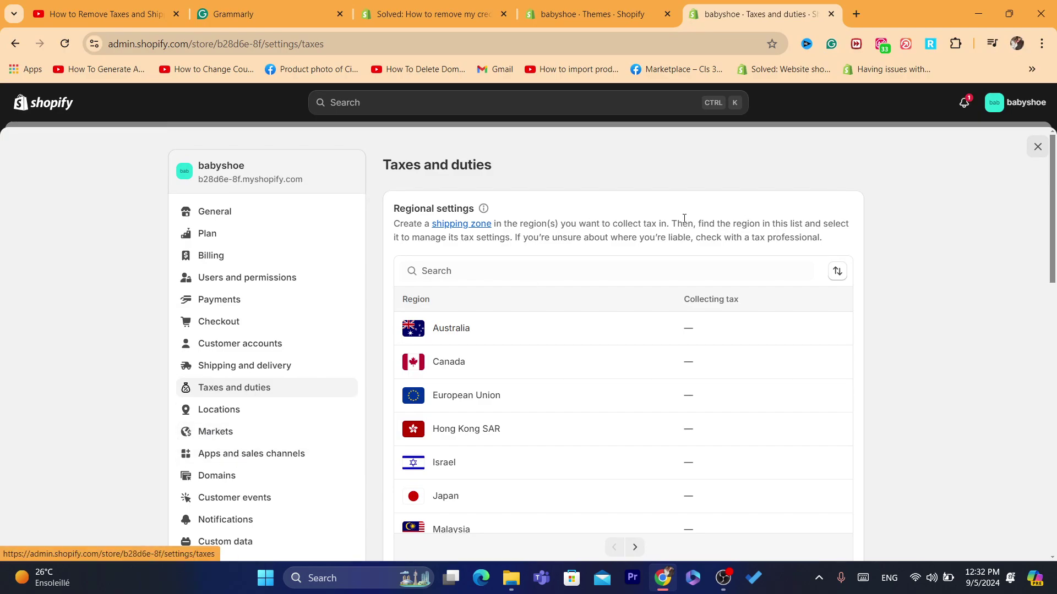
pyautogui.moveTo(1054, 227); pyautogui.dragTo(1038, 457)
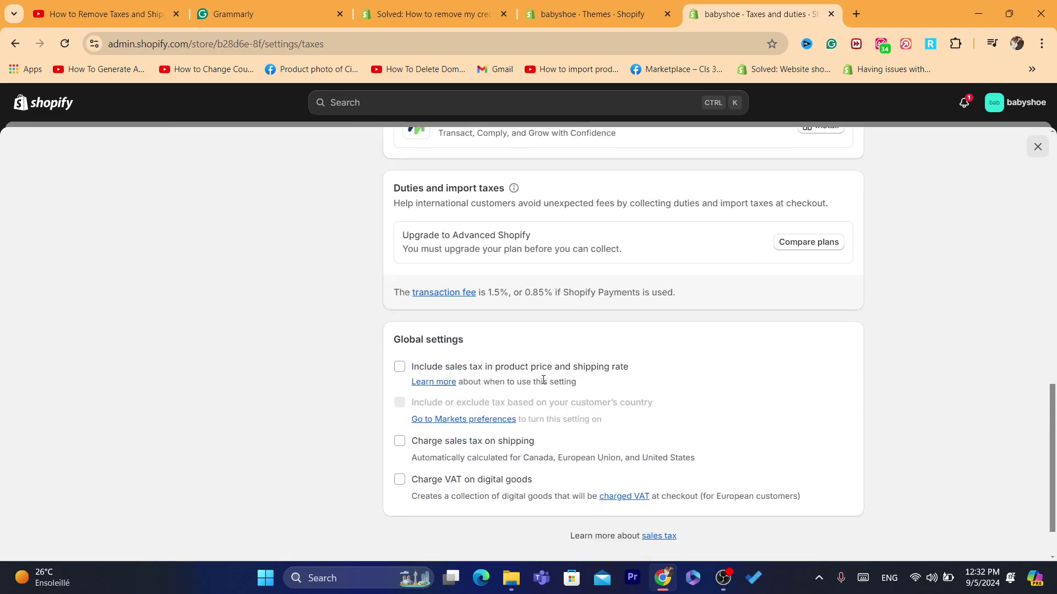
pyautogui.click(426, 367)
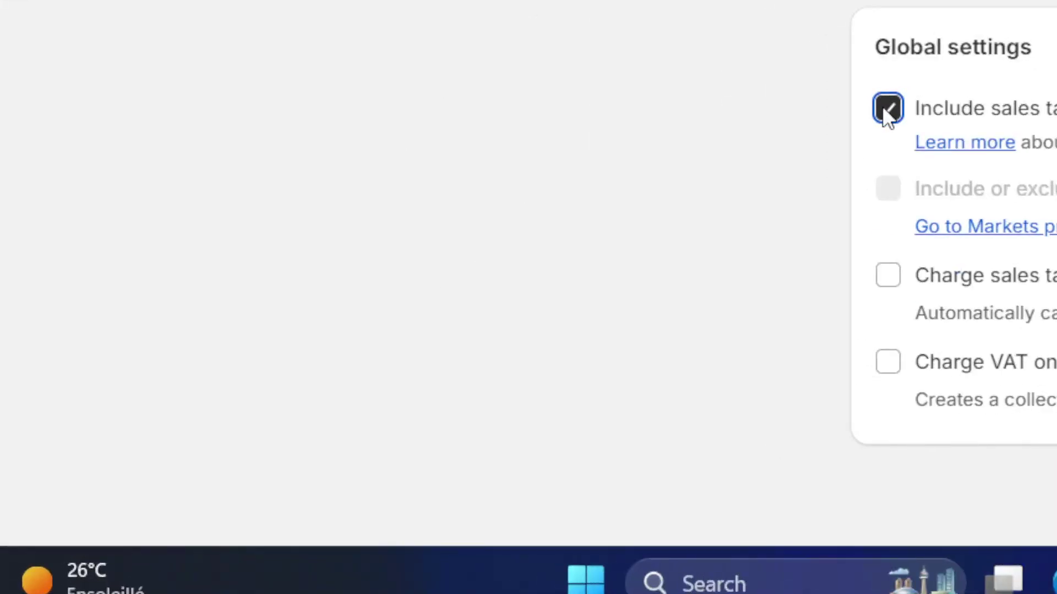
pyautogui.click(398, 369)
pyautogui.click(892, 108)
pyautogui.click(905, 114)
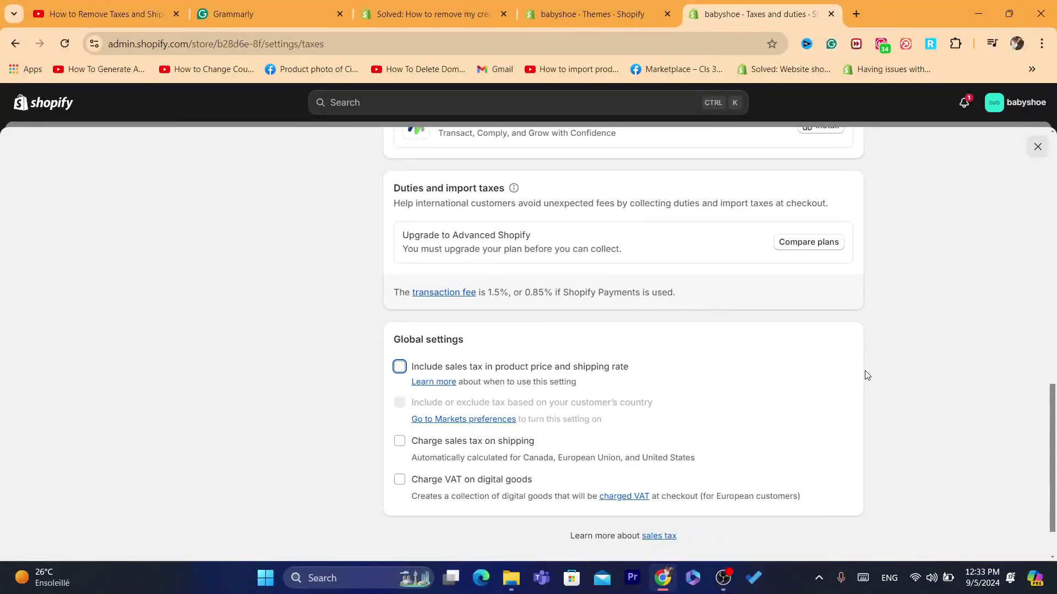
pyautogui.moveTo(1053, 501); pyautogui.dragTo(1043, 218)
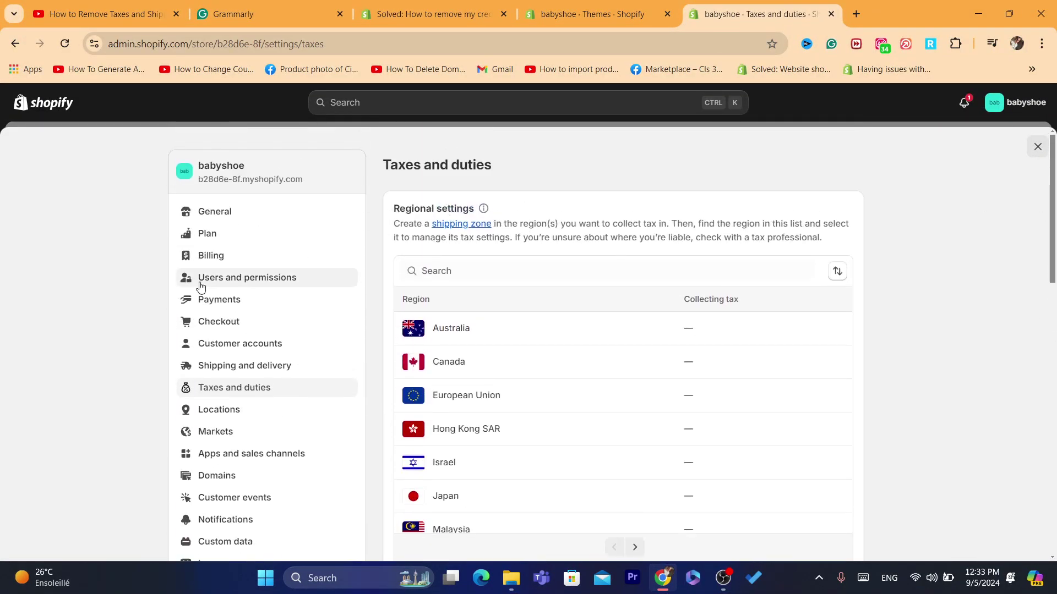
# - Go to Online Store > Themes and choose Edit default theme content for Dawn
pyautogui.click(1035, 147)
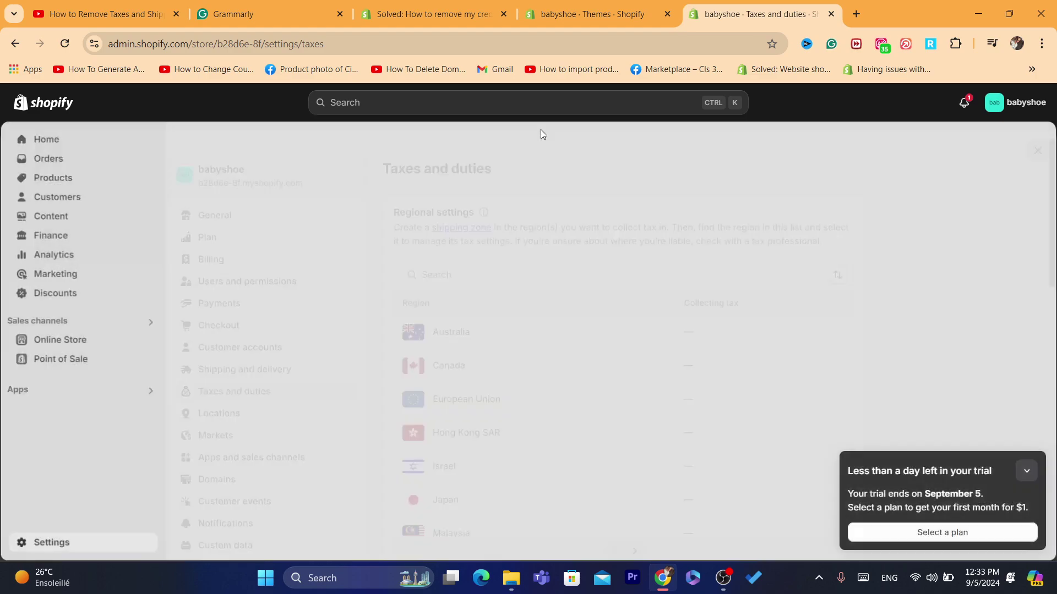
pyautogui.click(59, 342)
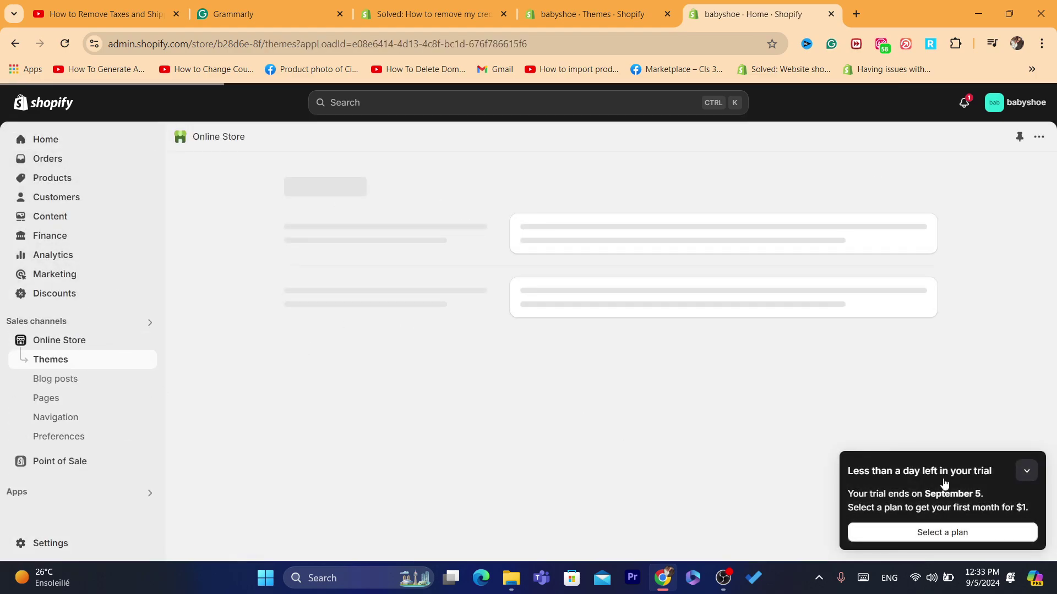
pyautogui.click(1027, 471)
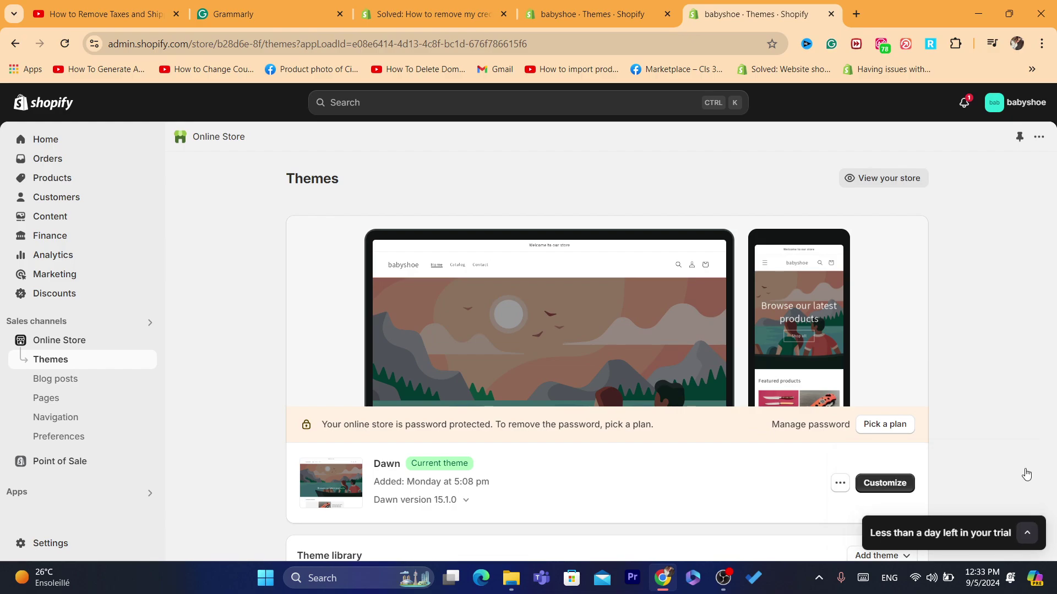
pyautogui.click(839, 483)
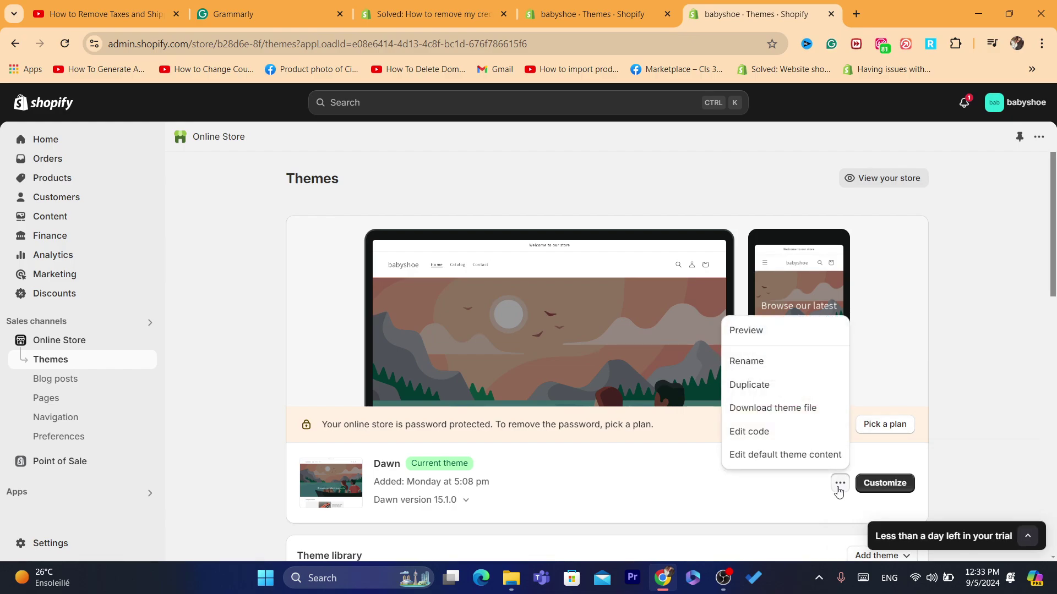
pyautogui.click(761, 461)
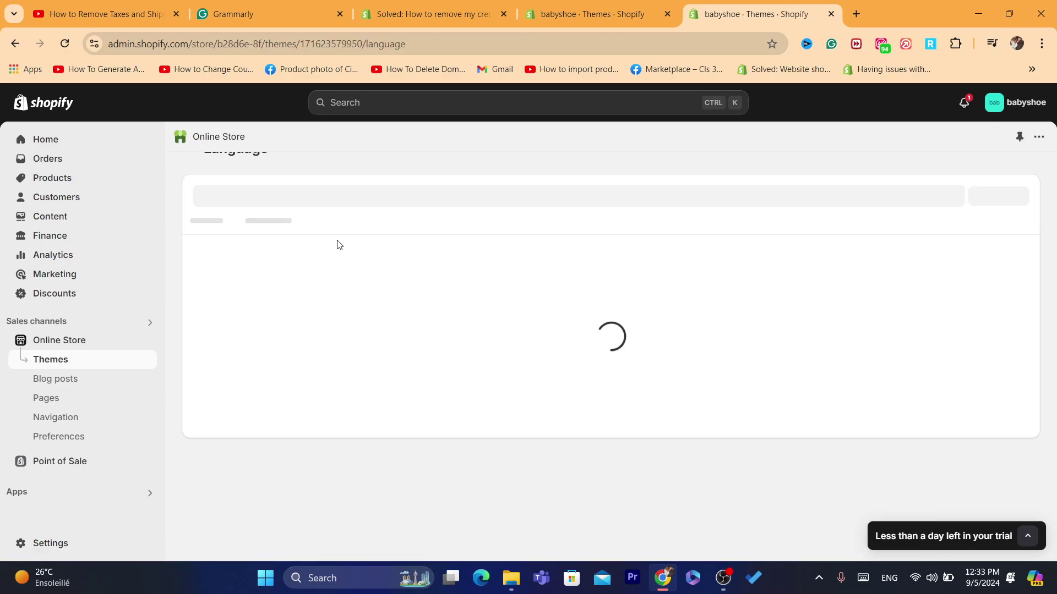
# - Filter the theme content for taxes and change the Checkout Taxes label to 'Free'
pyautogui.click(272, 222)
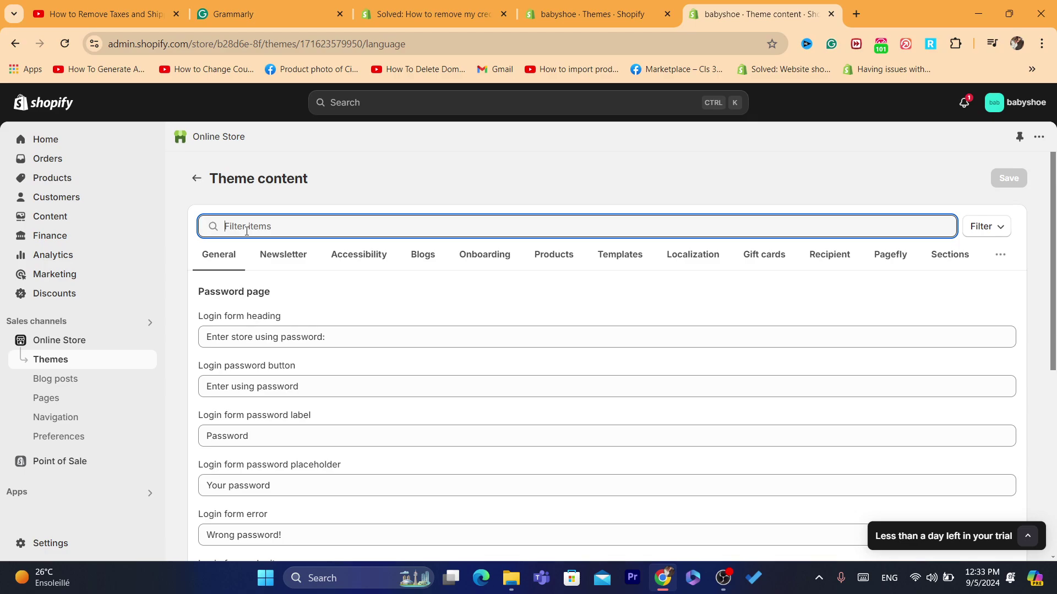
pyautogui.write('taxes')
pyautogui.doubleClick(228, 228)
pyautogui.click(215, 346)
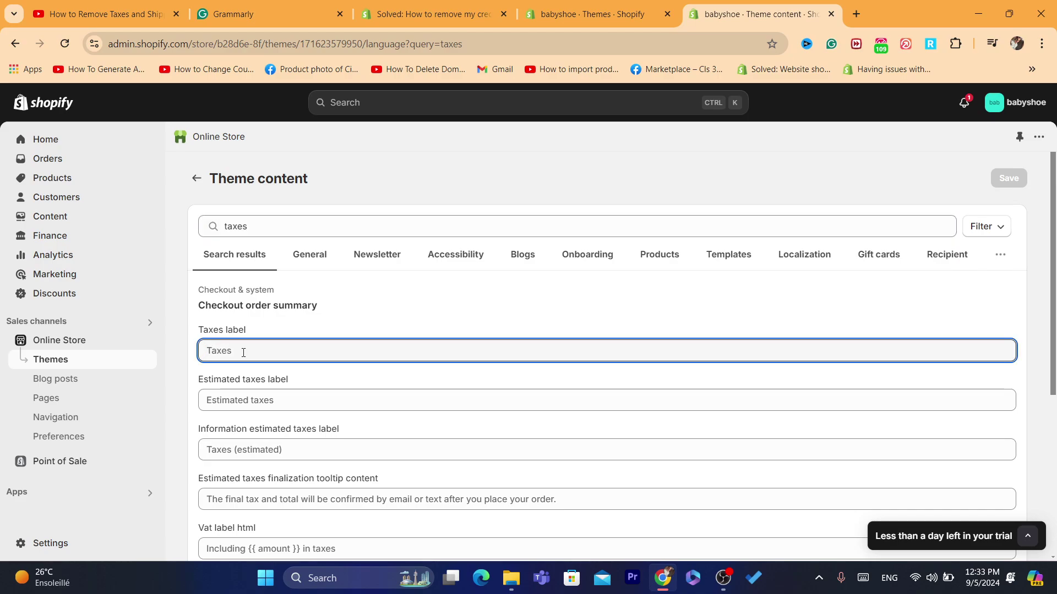
pyautogui.write('Free')
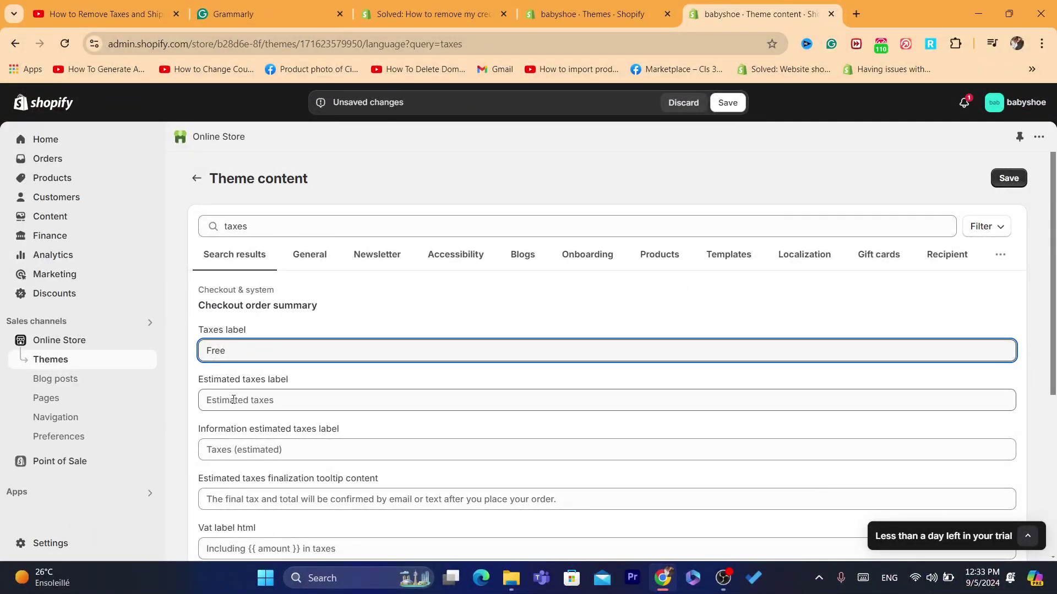
pyautogui.click(723, 578)
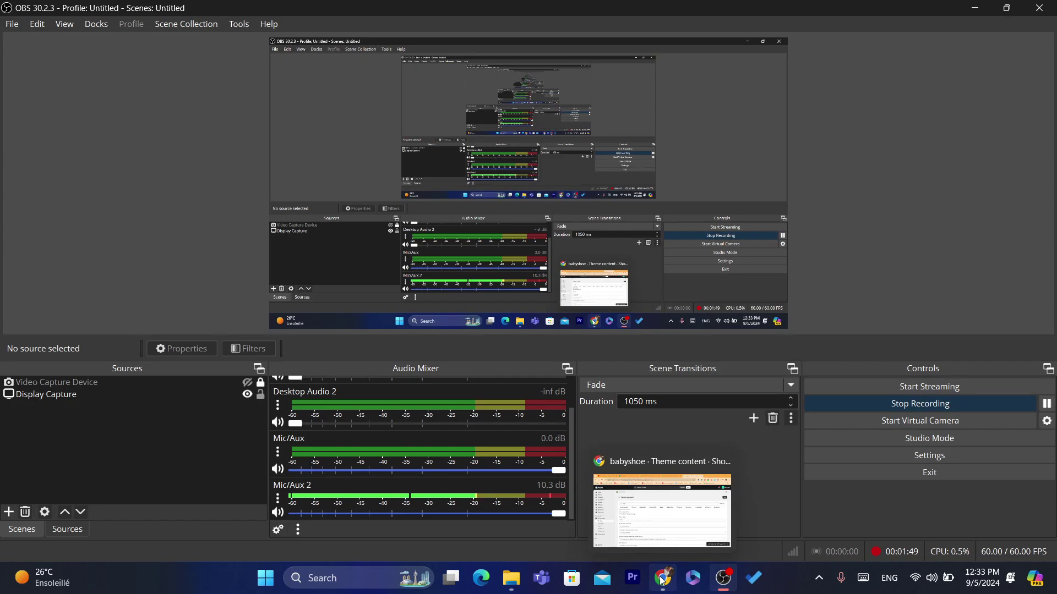
pyautogui.click(662, 579)
# - Set the Estimated taxes label to 'FREE'
pyautogui.click(245, 401)
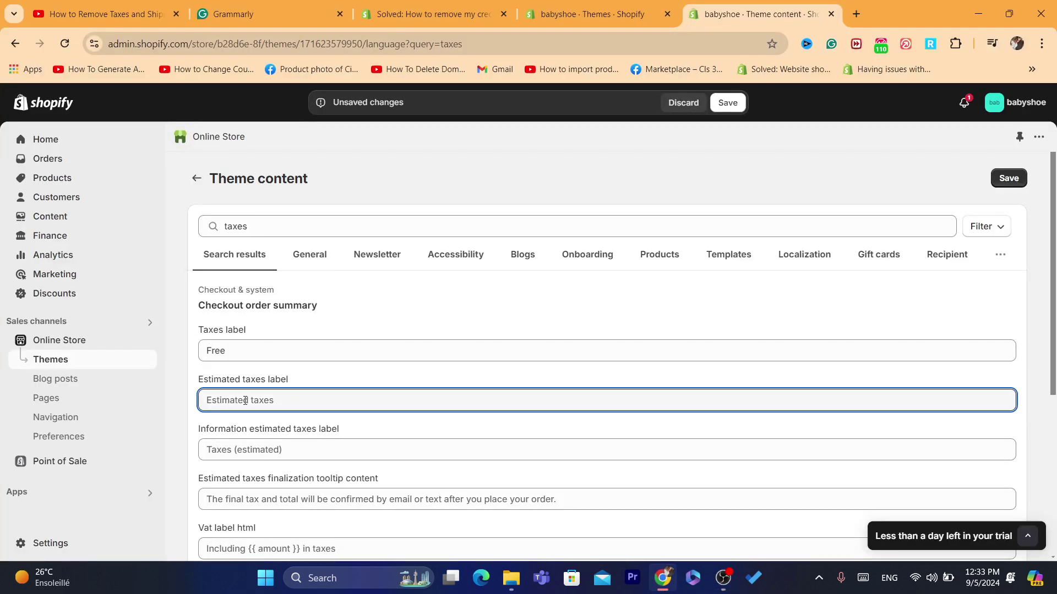
pyautogui.write('free')
pyautogui.press('BackSpace')
pyautogui.press('BackSpace')
pyautogui.press('BackSpace')
pyautogui.press('BackSpace')
pyautogui.write('FR')
pyautogui.write('EE')
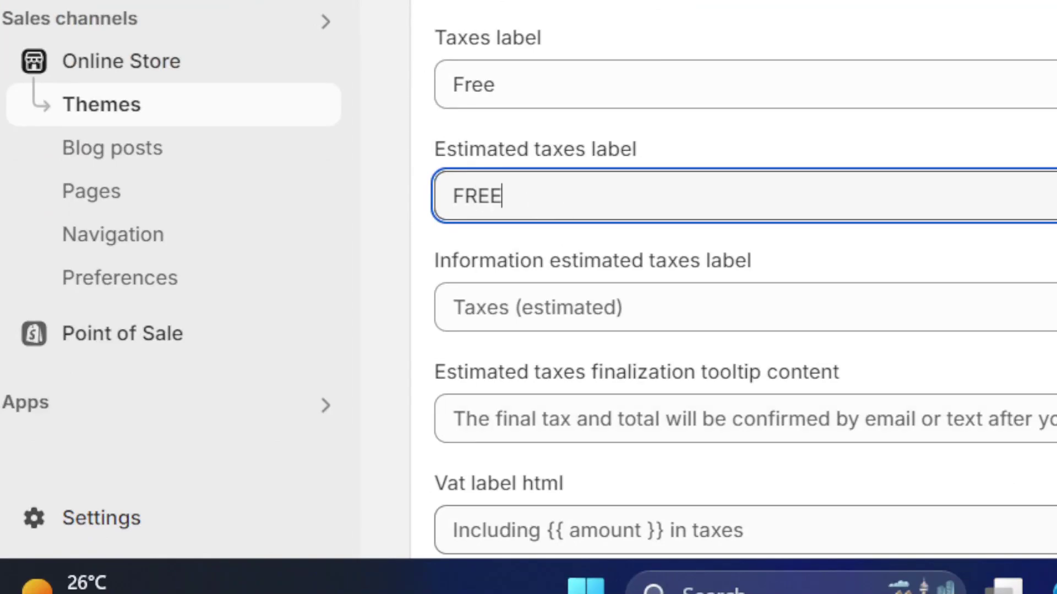
pyautogui.hotkey('alt', 'Tab')
pyautogui.hotkey('alt', 'Tab')
# - Set the Information estimated taxes label and the taxes finalization tooltip to 'FREE'
pyautogui.click(511, 294)
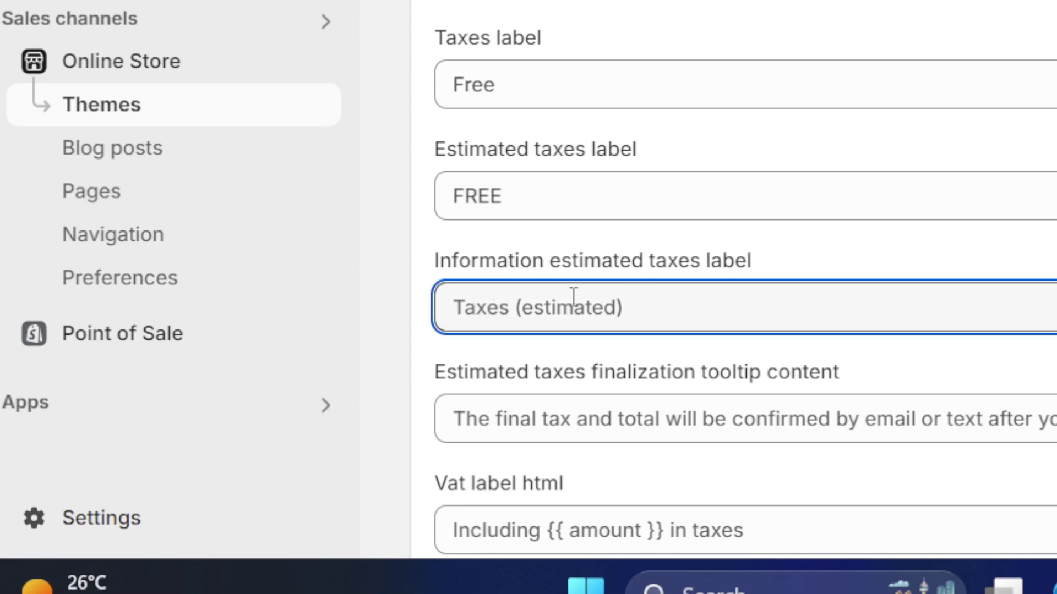
pyautogui.write('FREE')
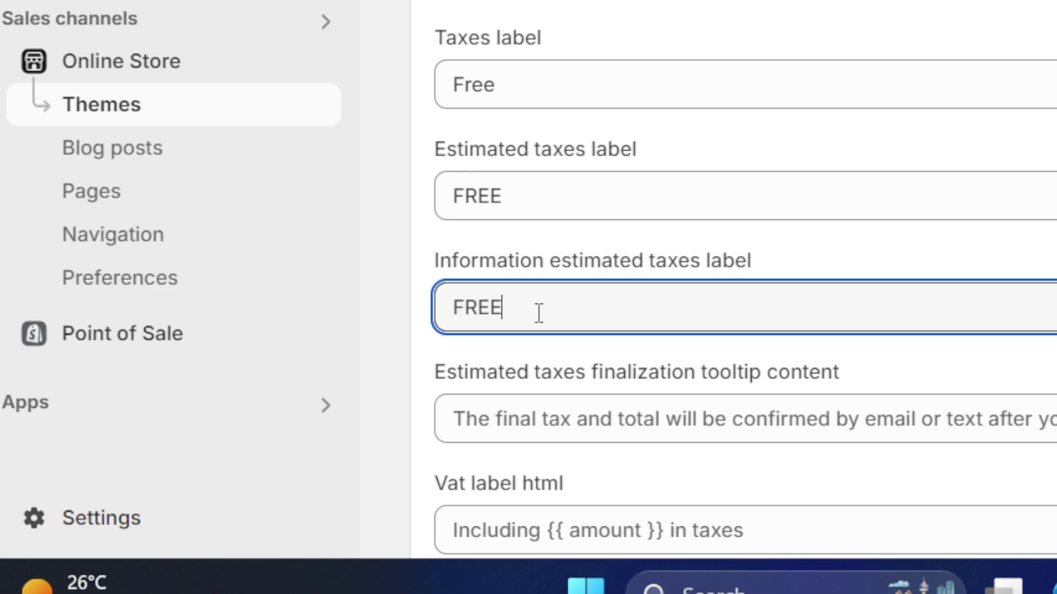
pyautogui.click(507, 418)
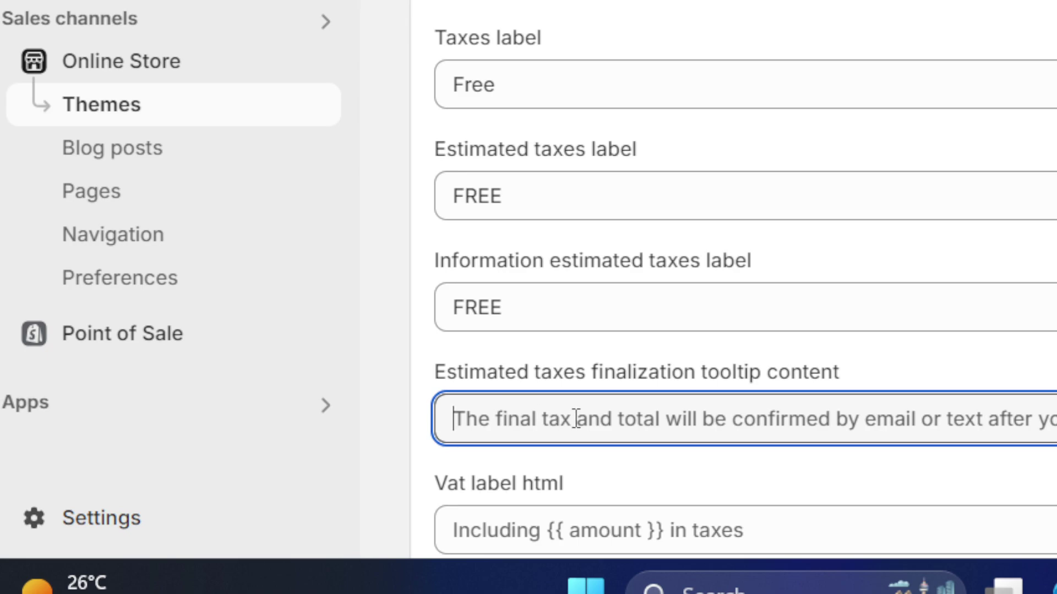
pyautogui.scroll(-2, 743, 276)
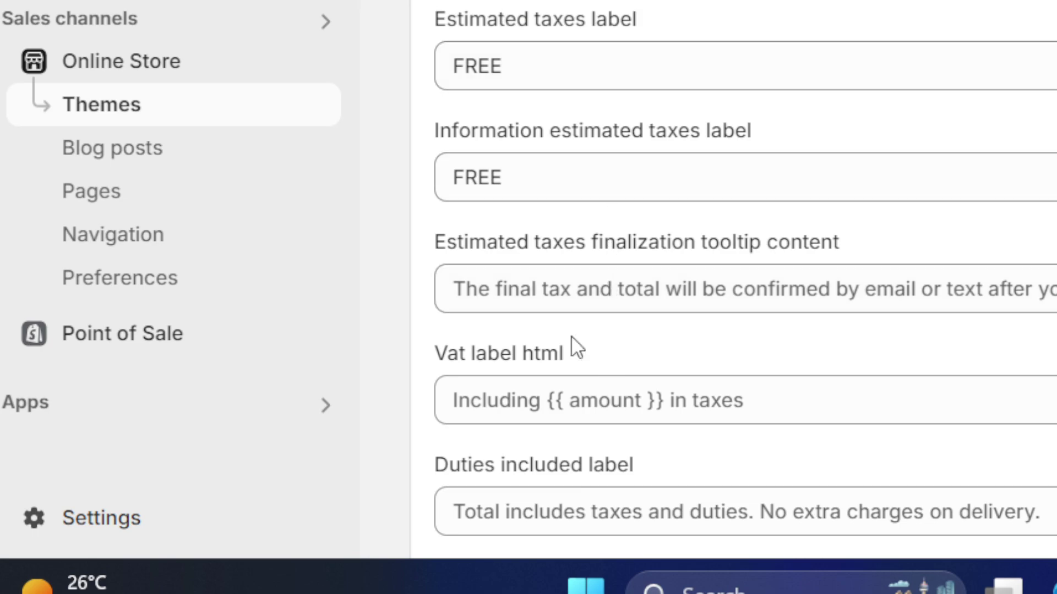
pyautogui.click(517, 298)
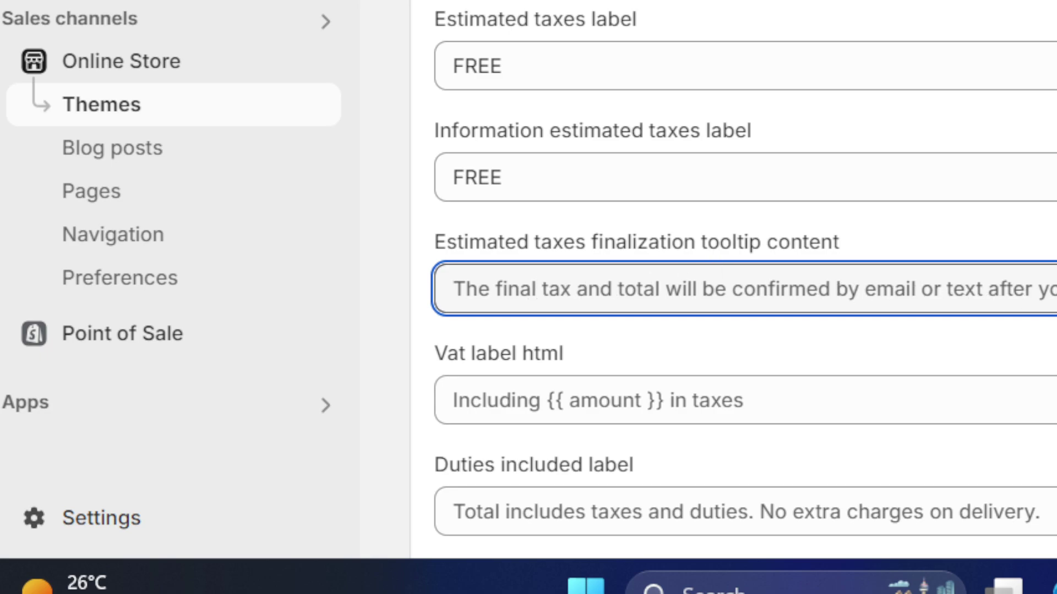
pyautogui.write('FREE')
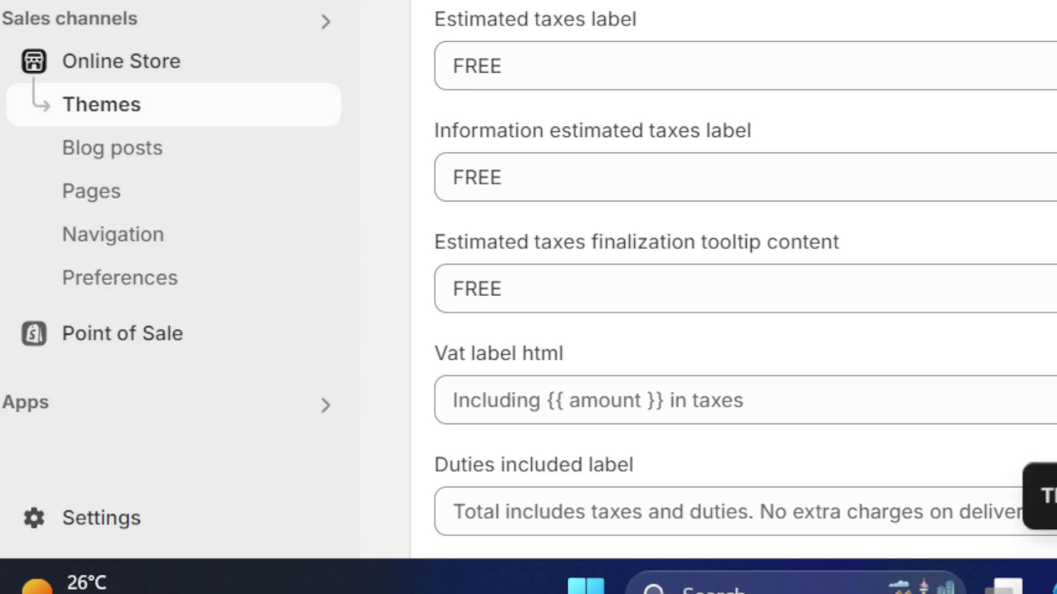
pyautogui.scroll(-8, 743, 275)
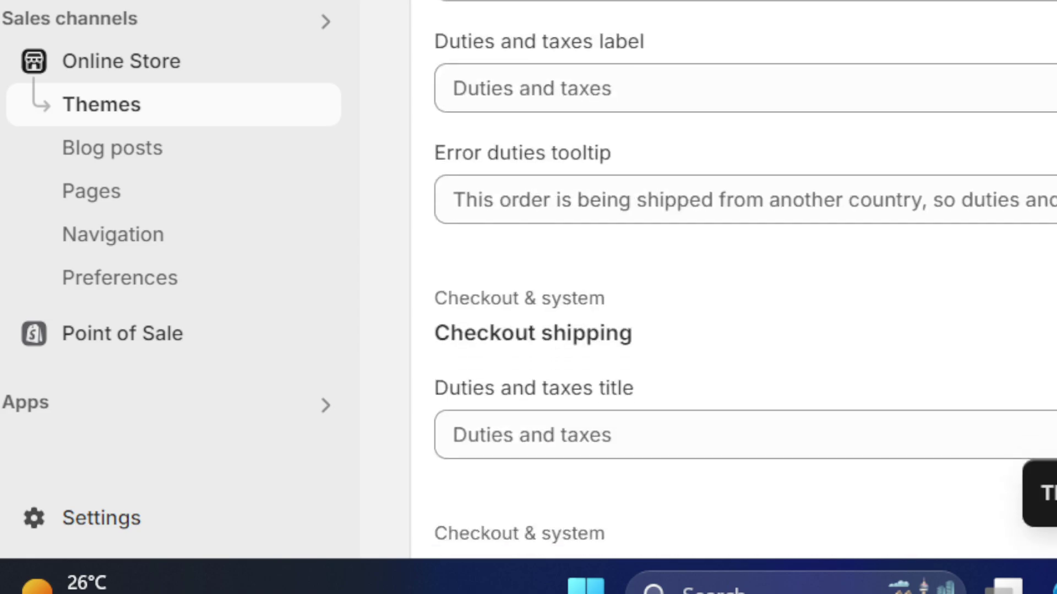
pyautogui.click(542, 96)
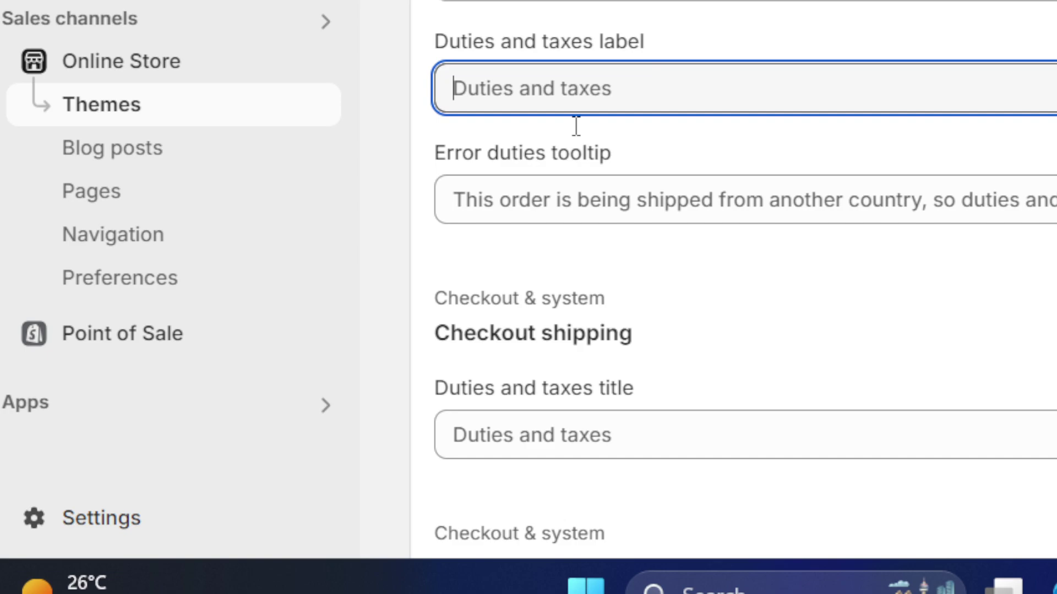
pyautogui.click(531, 5)
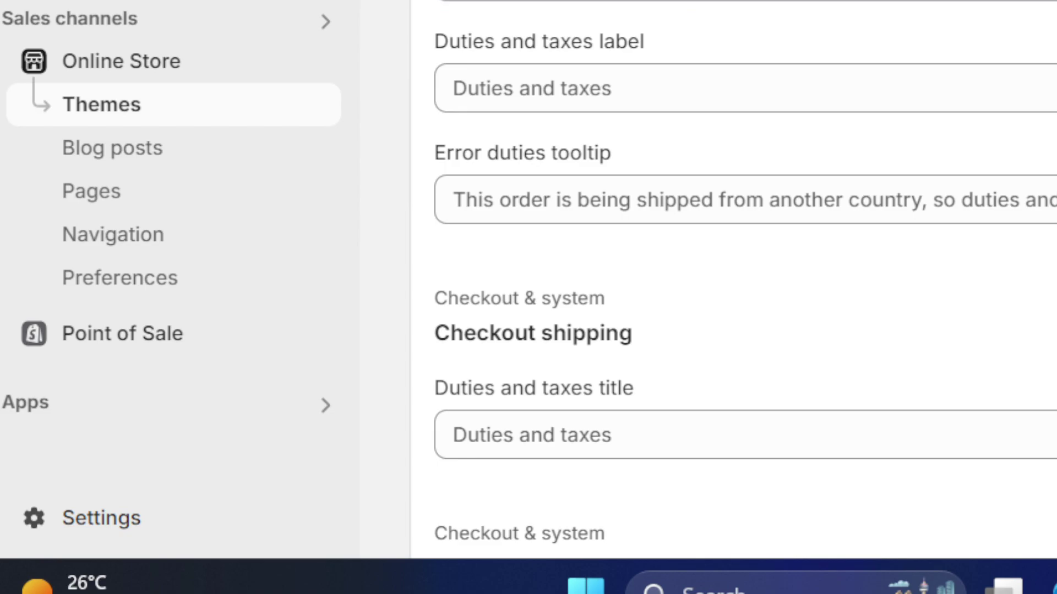
pyautogui.click(589, 441)
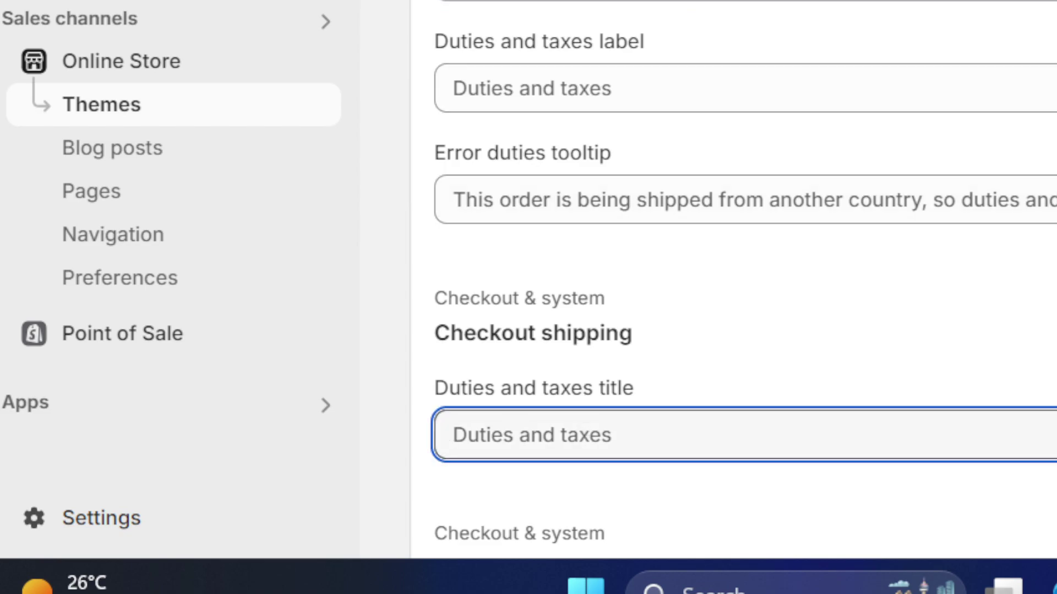
pyautogui.scroll(-10, 743, 275)
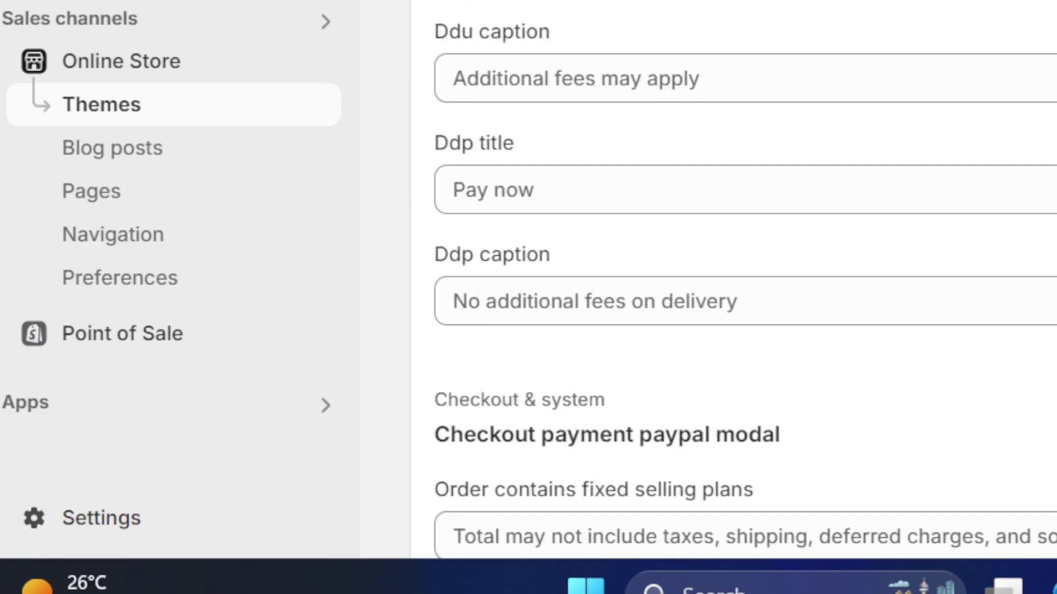
pyautogui.click(540, 78)
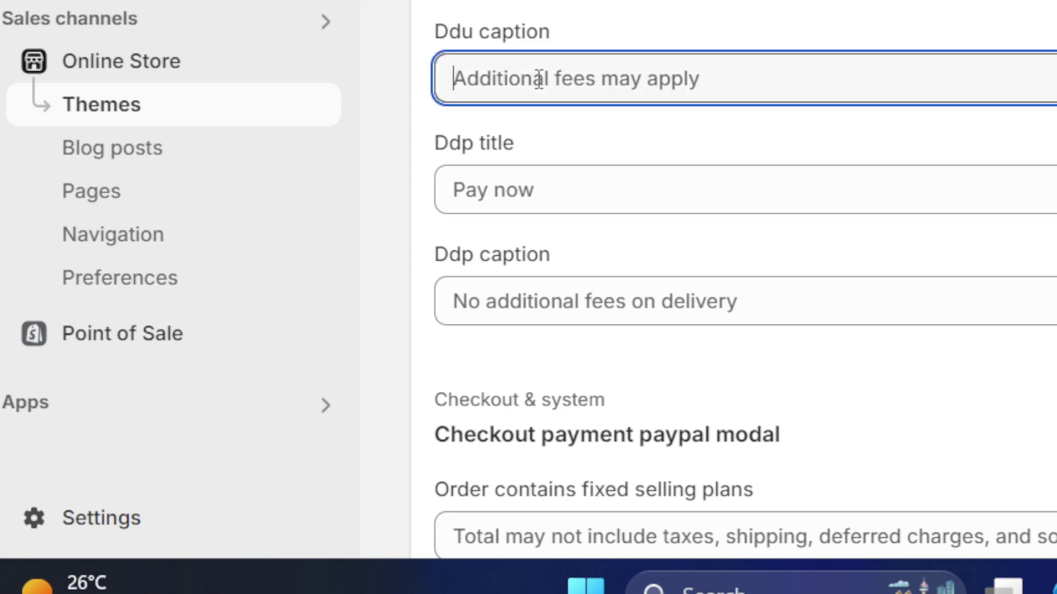
pyautogui.click(538, 252)
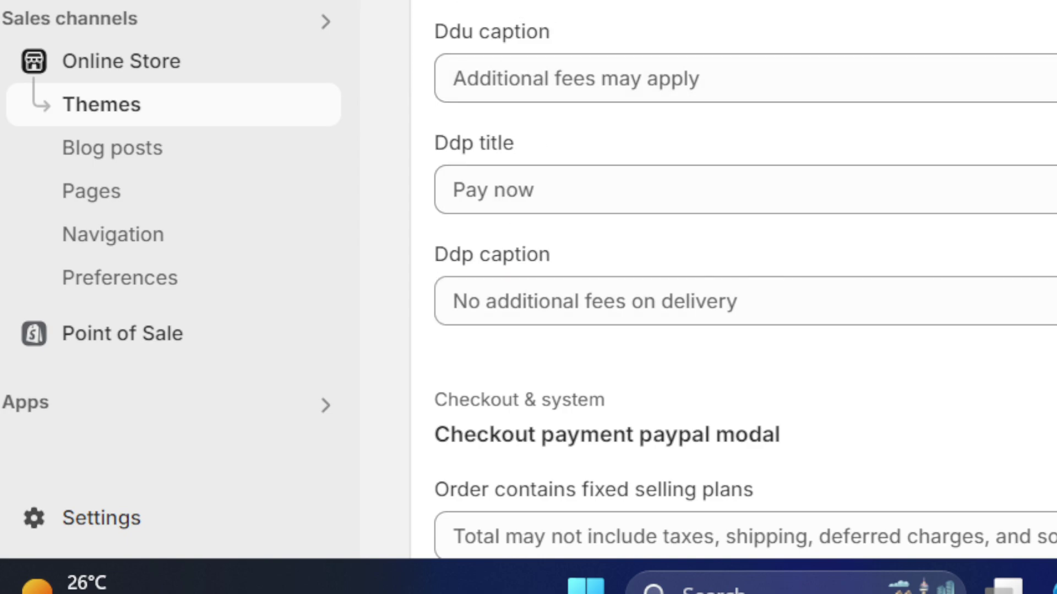
pyautogui.scroll(-15, 743, 286)
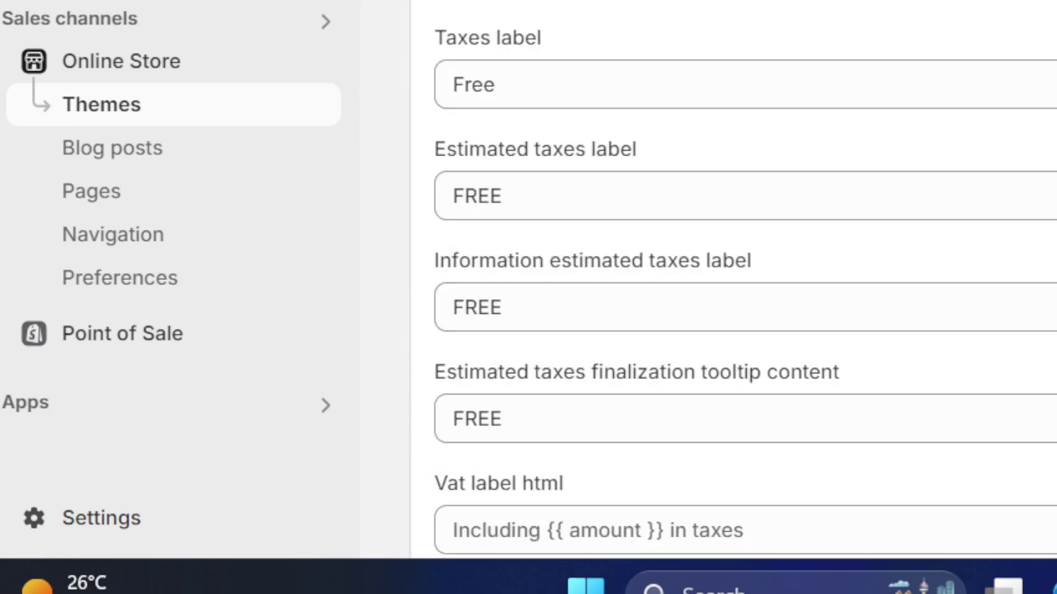